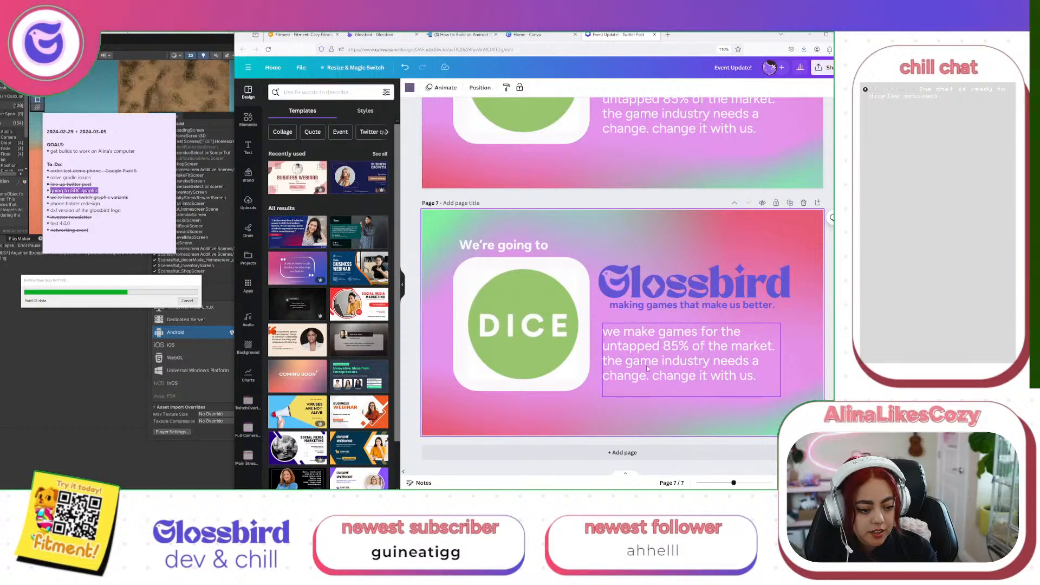
Search the web for "gdc 2024" in a new tab and open the Game Developers Conference site from the results
{"action": "left_click", "coordinate": [559, 290]}
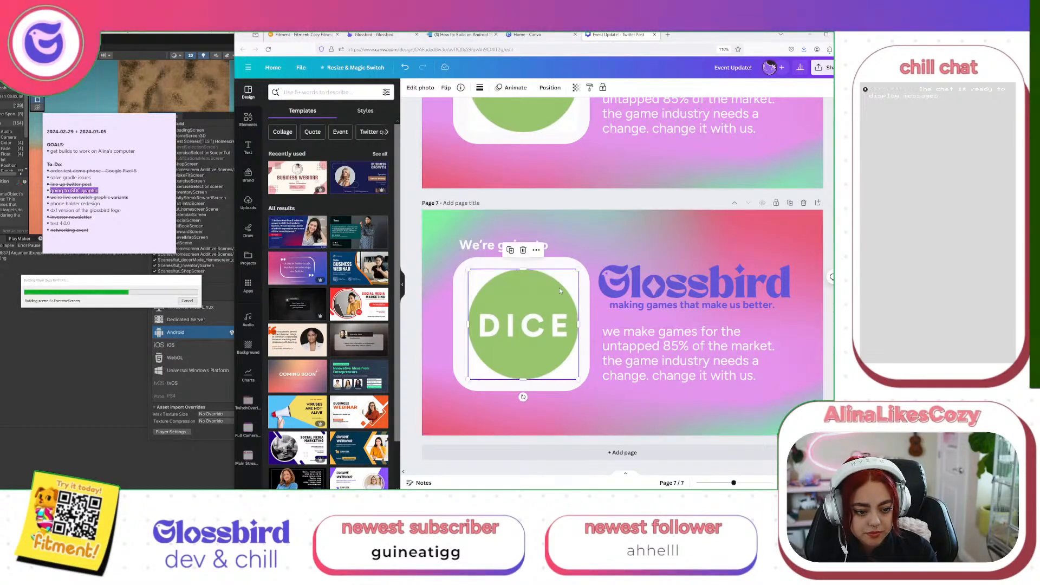
{"action": "left_click", "coordinate": [668, 35]}
{"action": "type", "text": "gdc 2024"}
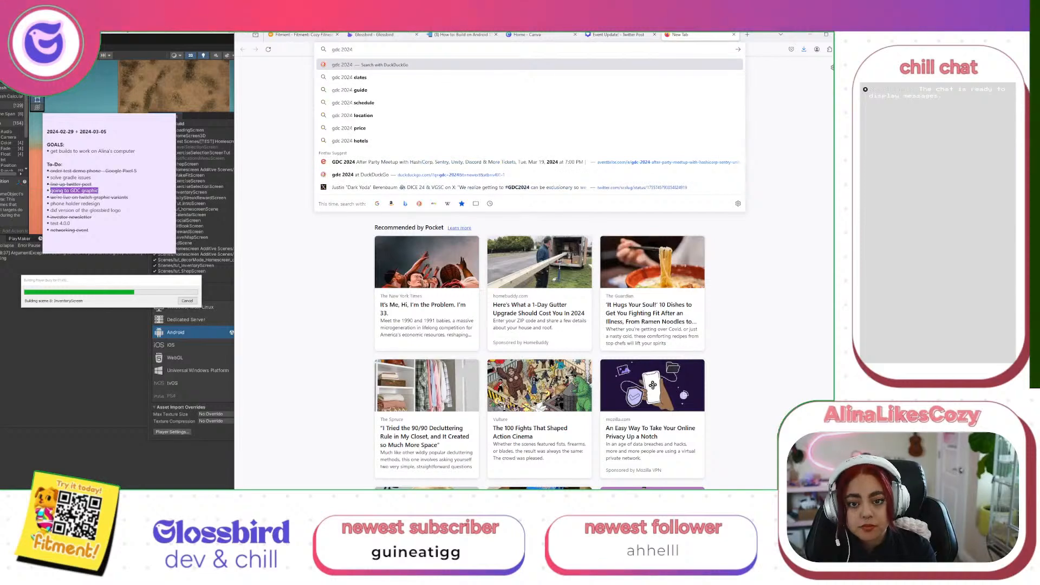
{"action": "key", "text": "Return"}
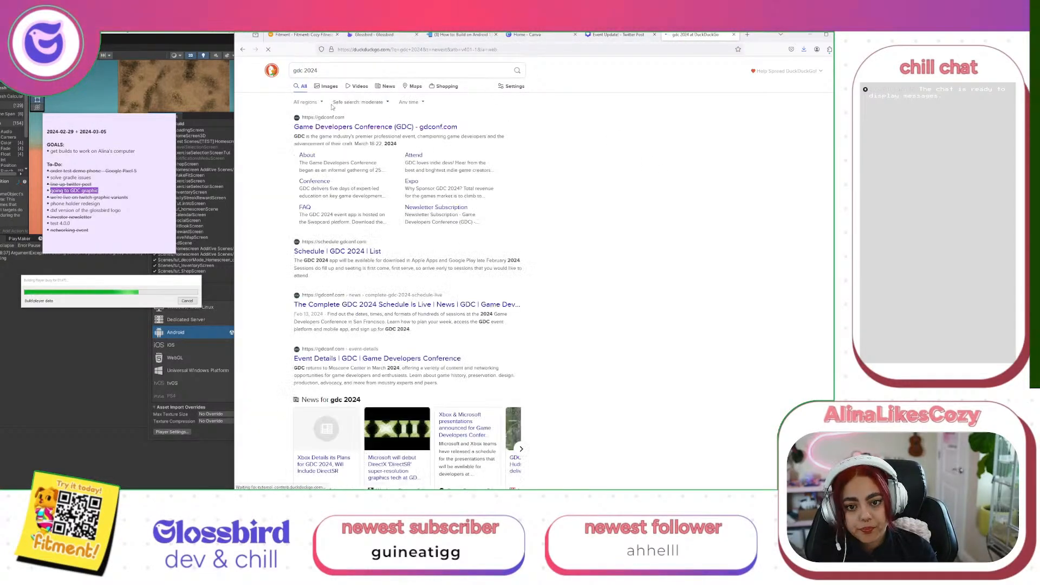
{"action": "right_click", "coordinate": [343, 128]}
{"action": "left_click", "coordinate": [368, 134]}
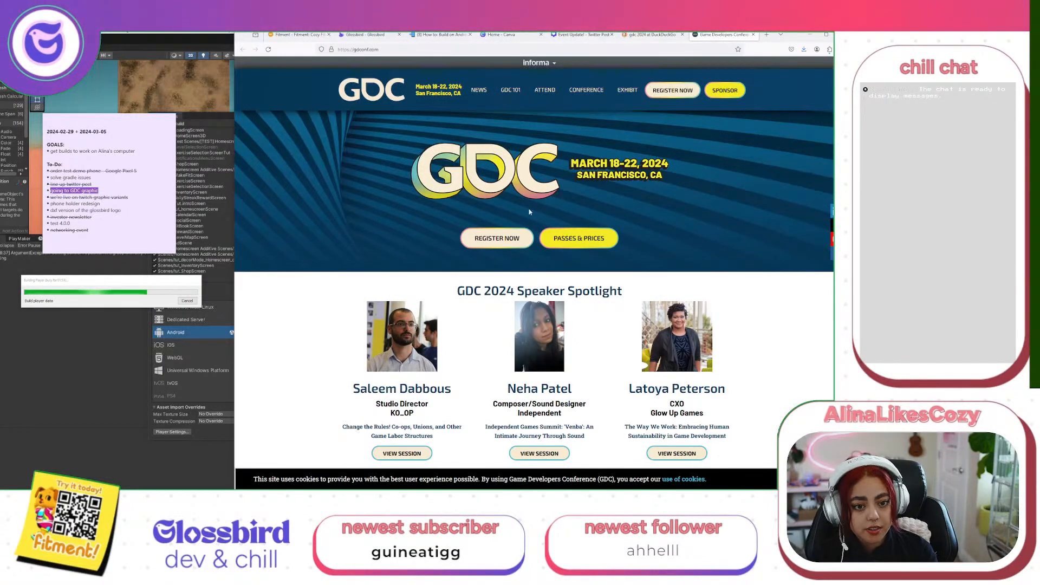
Save the large GDC March 18-22, 2024 logo image from the site's banner to the Downloads folder
{"action": "right_click", "coordinate": [487, 178]}
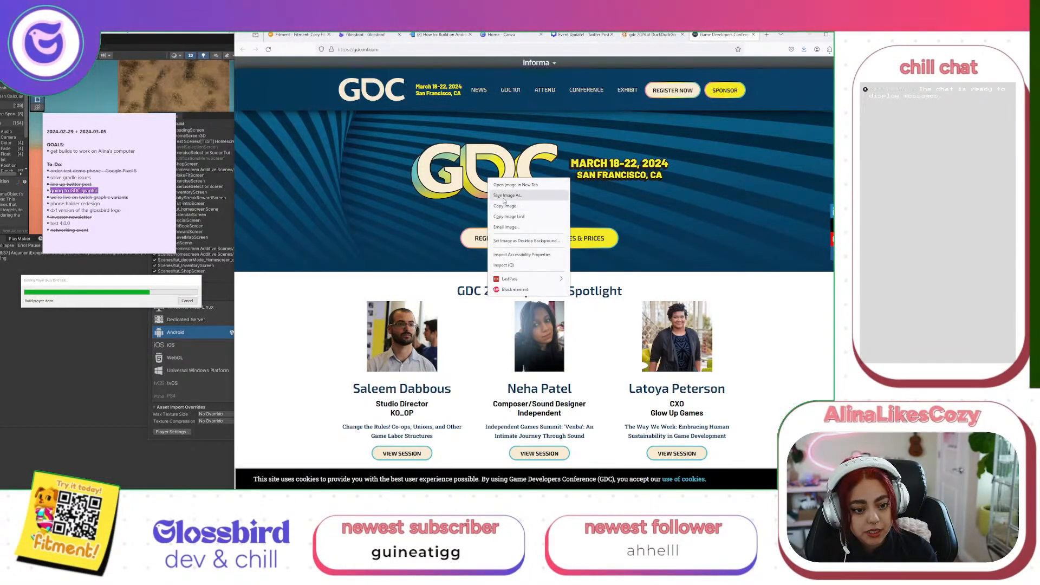
{"action": "left_click", "coordinate": [503, 196]}
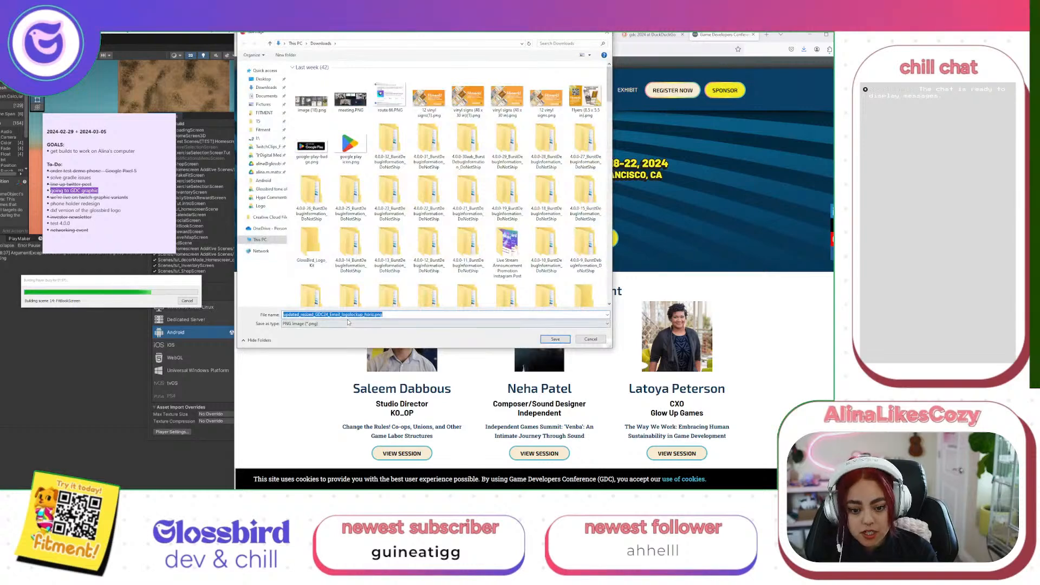
{"action": "key", "text": "Return"}
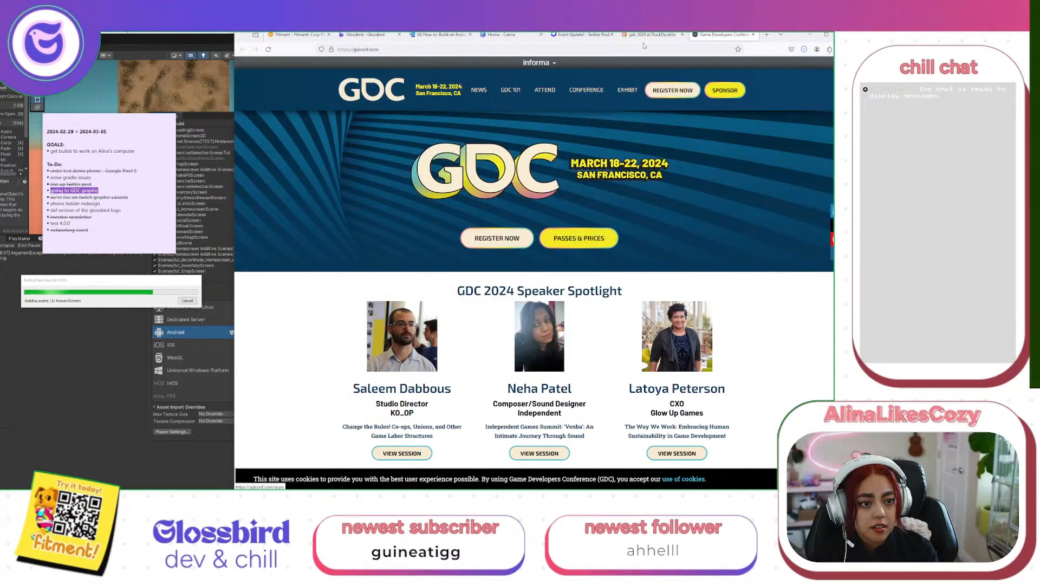
In the to-do sticky note, move "solve gradle issues" to the end of the list, without strikethrough
{"action": "left_click", "coordinate": [66, 171]}
{"action": "double_click", "coordinate": [54, 184]}
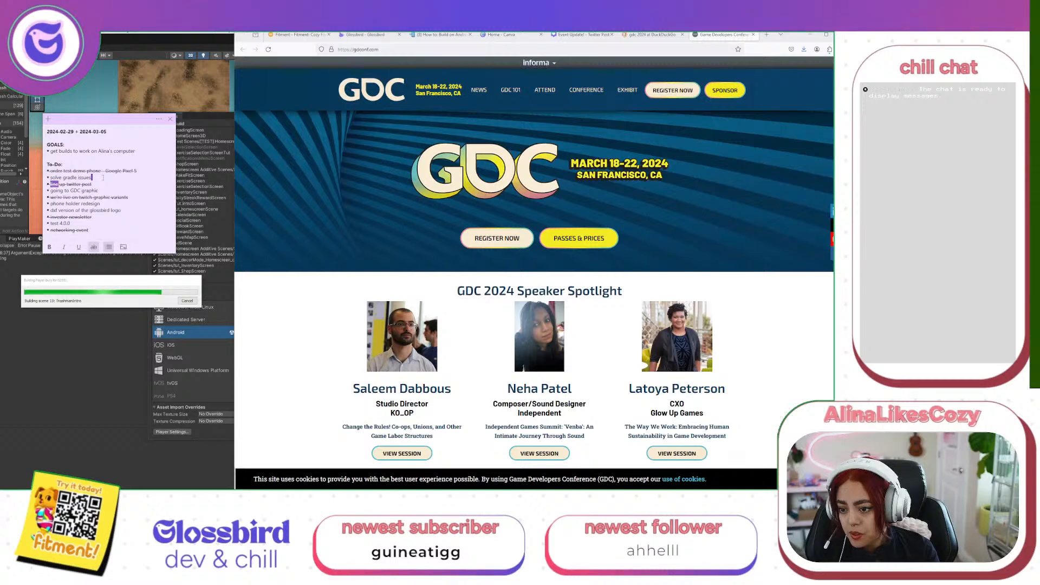
{"action": "left_click", "coordinate": [132, 190]}
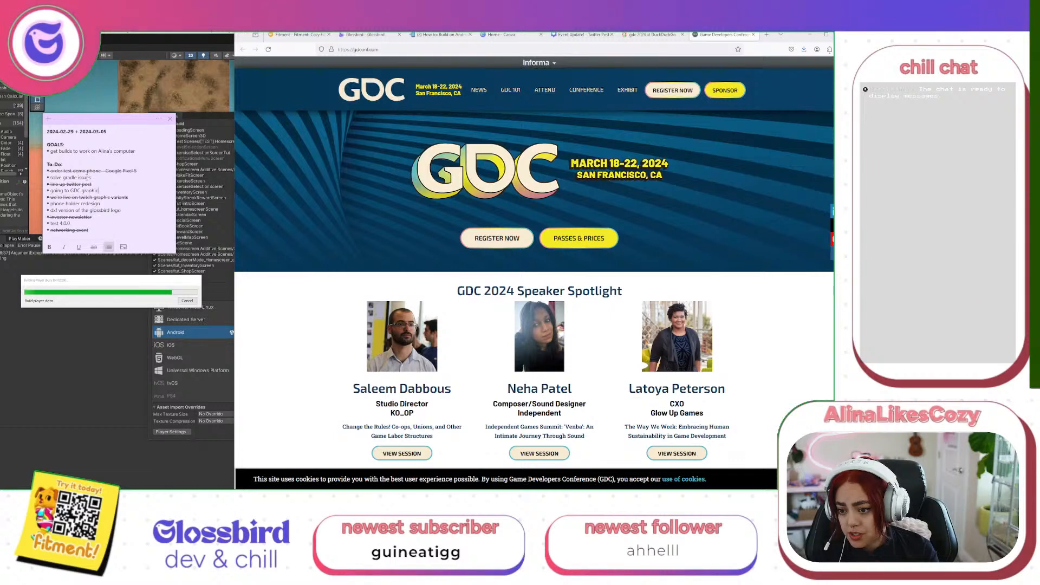
{"action": "left_click_drag", "start_coordinate": [95, 178], "coordinate": [46, 178]}
{"action": "key", "text": "ctrl+c"}
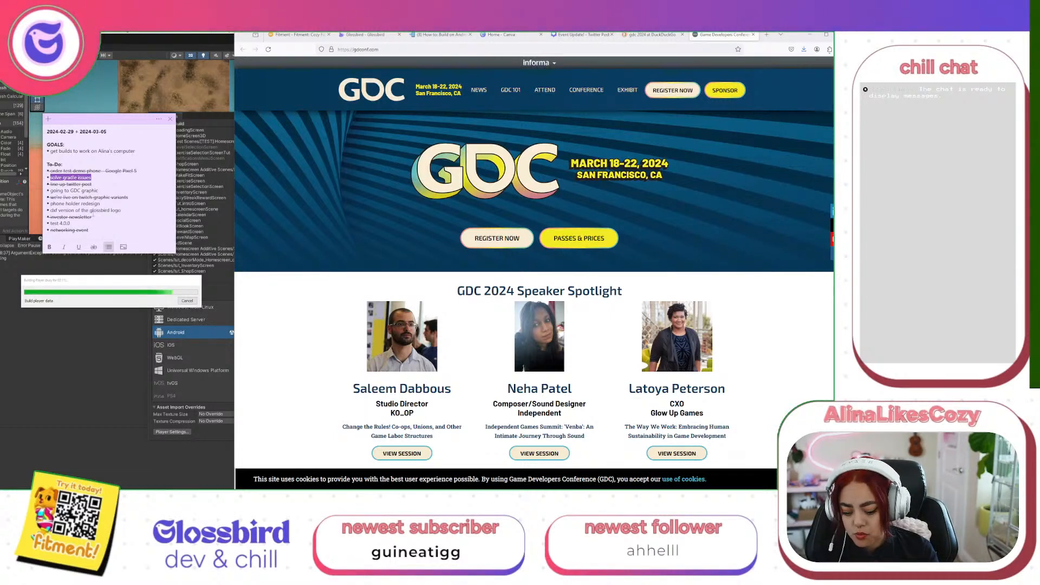
{"action": "key", "text": "BackSpace"}
{"action": "left_click", "coordinate": [101, 231]}
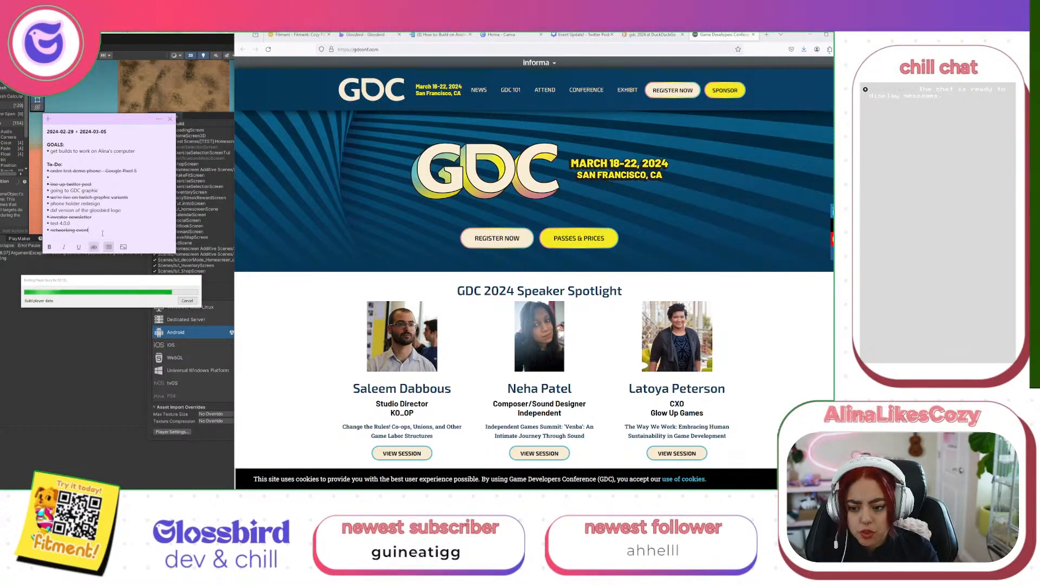
{"action": "key", "text": "Return"}
{"action": "key", "text": "ctrl+v"}
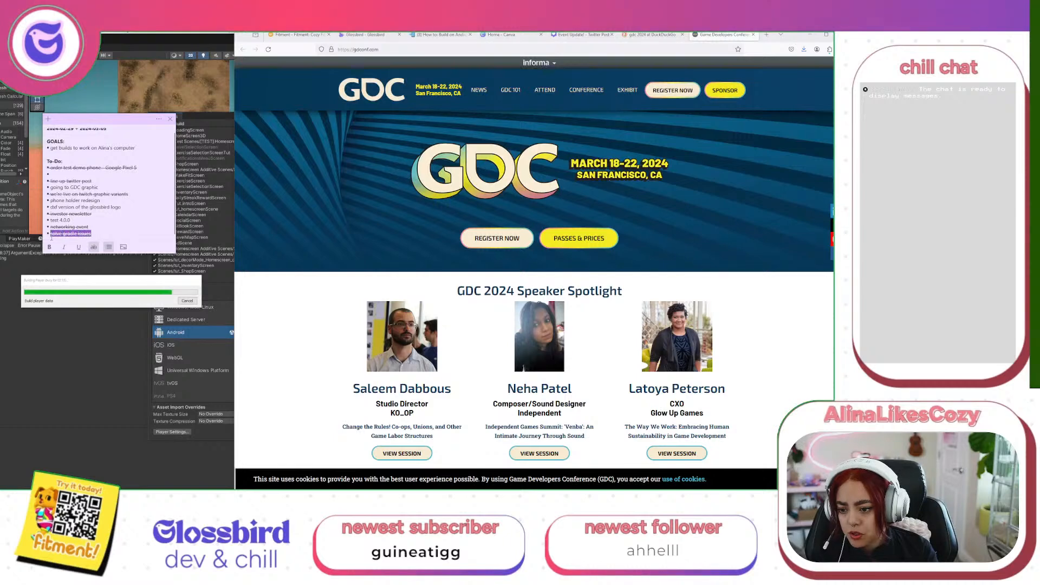
{"action": "left_click", "coordinate": [93, 248]}
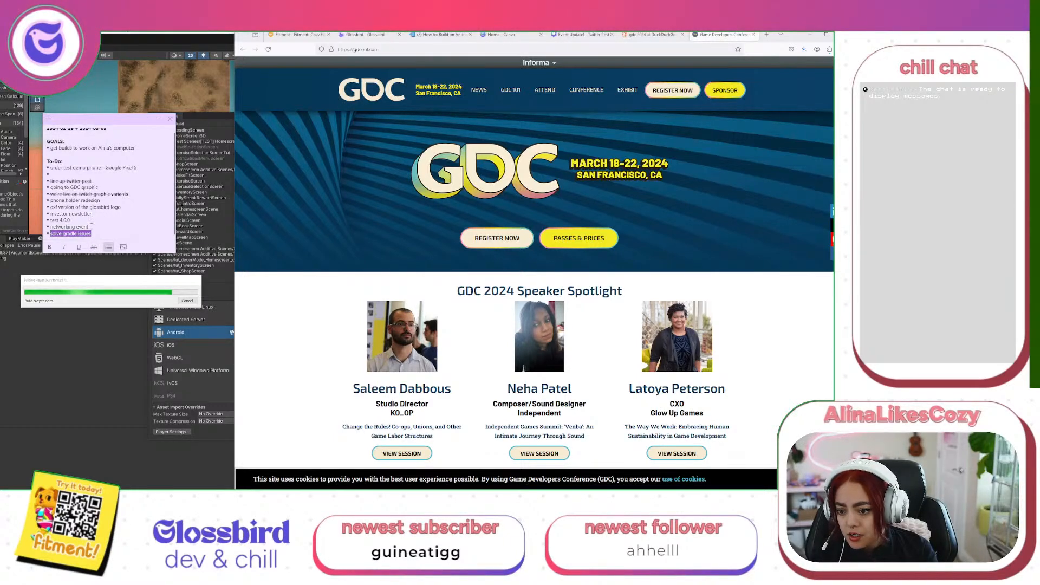
{"action": "key", "text": "BackSpace"}
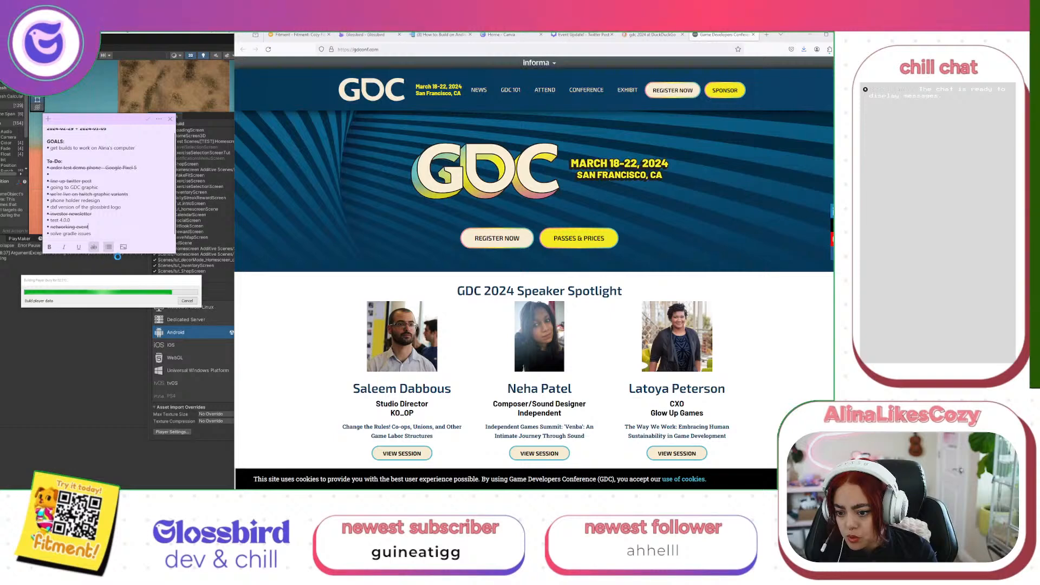
Enlarge and reposition the sticky note, and insert blank space above the "solve gradle issues" item
{"action": "left_click_drag", "start_coordinate": [118, 254], "coordinate": [106, 270]}
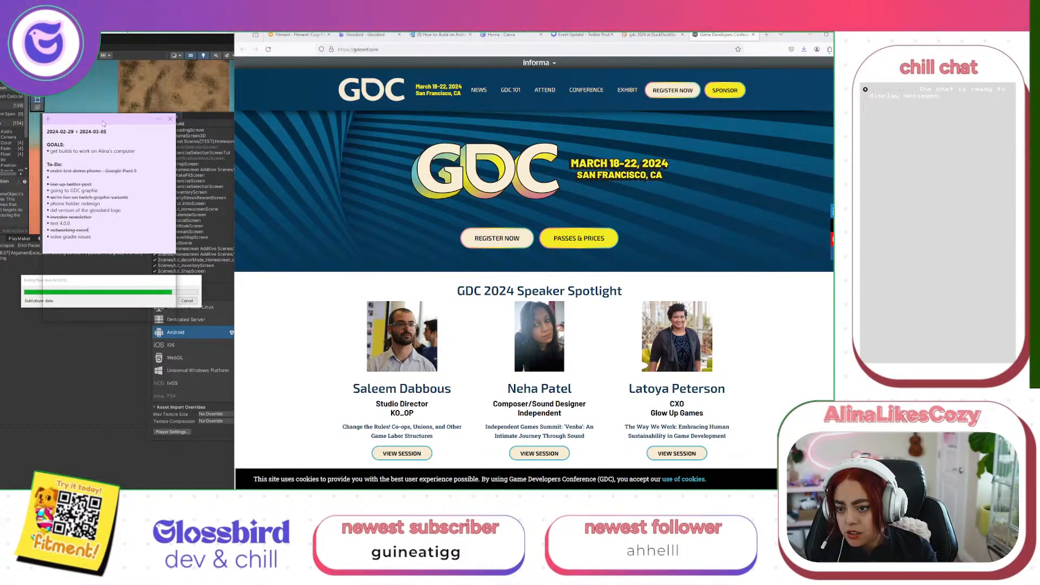
{"action": "left_click_drag", "start_coordinate": [103, 123], "coordinate": [112, 54]}
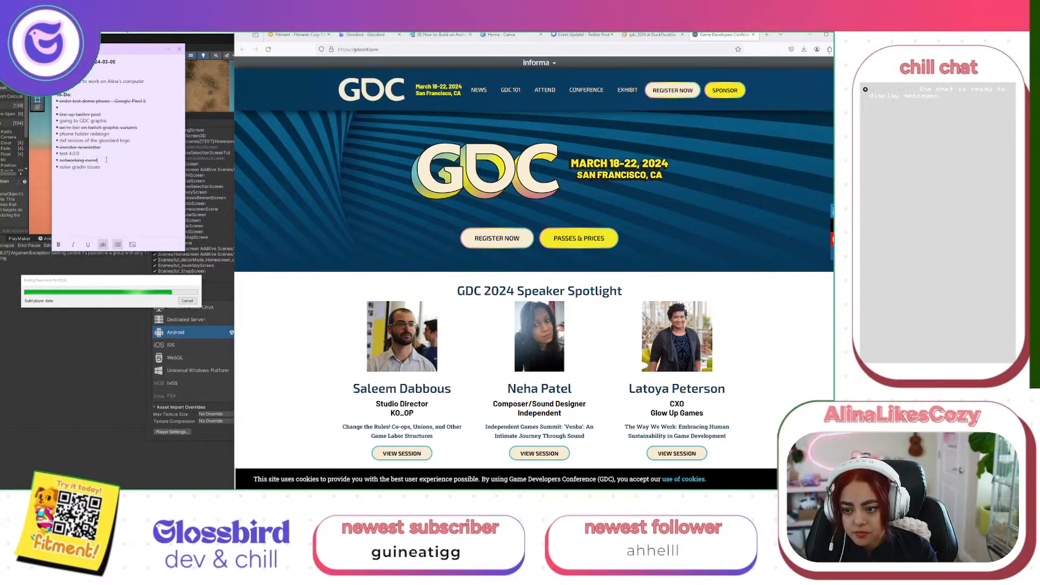
{"action": "key", "text": "Return"}
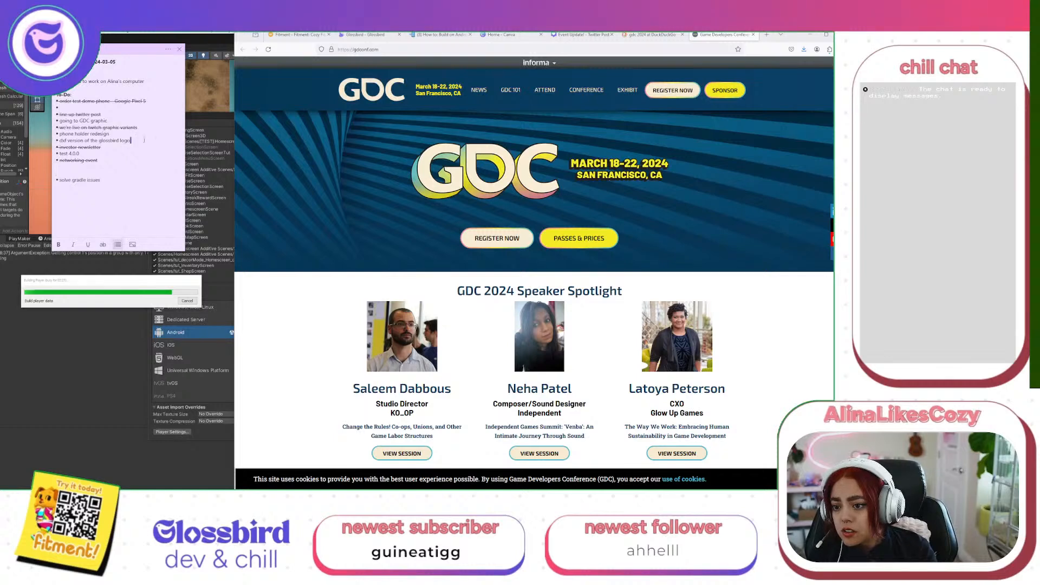
Move the "phone holder redesign" and glossbird logo version items below "solve gradle issues" in the note
{"action": "mouse_move", "coordinate": [143, 140]}
{"action": "left_mouse_down"}
{"action": "mouse_move", "coordinate": [60, 130]}
{"action": "mouse_move", "coordinate": [139, 128]}
{"action": "left_mouse_up"}
{"action": "key", "text": "ctrl+c"}
{"action": "key", "text": "BackSpace"}
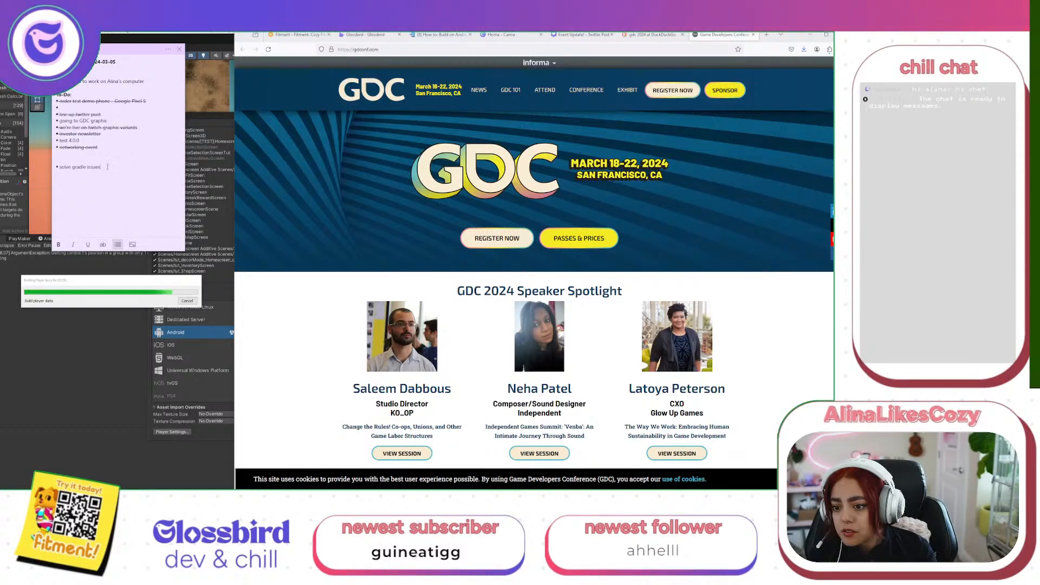
{"action": "key", "text": "ctrl+v"}
{"action": "key", "text": "Return"}
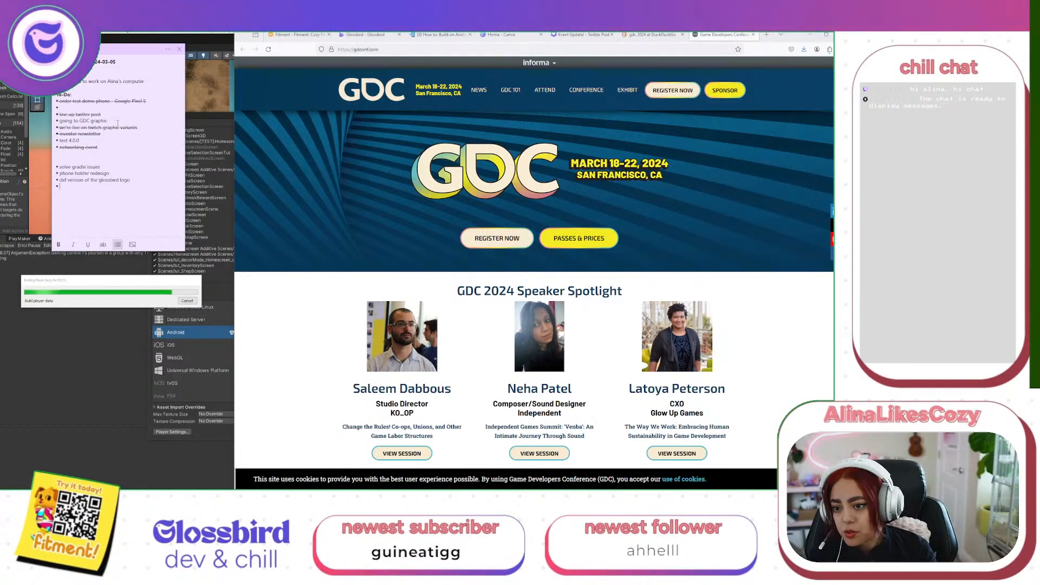
Move "going to GDC graphic" and "test 4.0.0" to the end of the note's separate list of open tasks
{"action": "triple_click", "coordinate": [118, 124]}
{"action": "key", "text": "ctrl+x"}
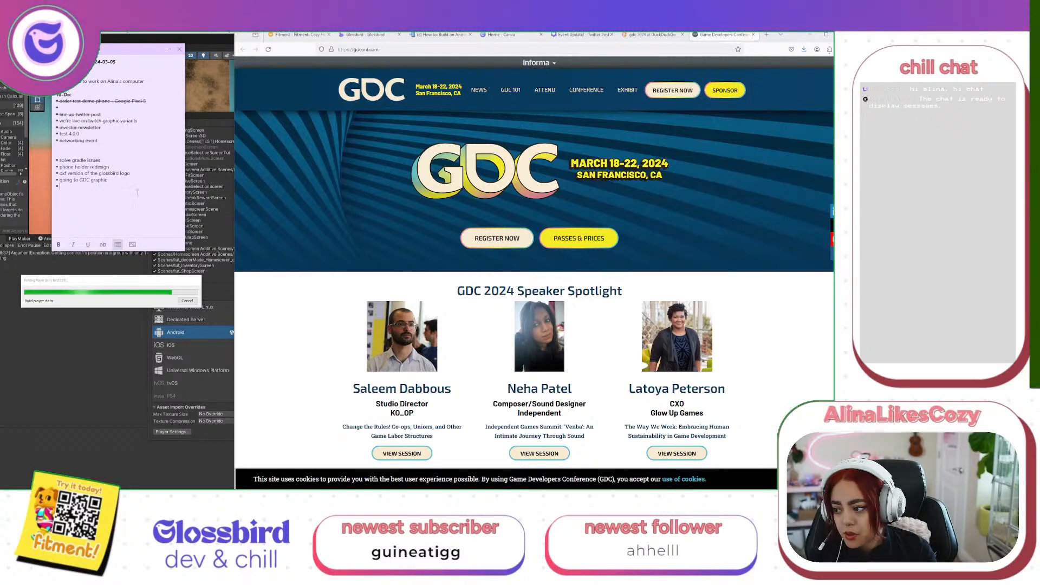
{"action": "left_click", "coordinate": [114, 148]}
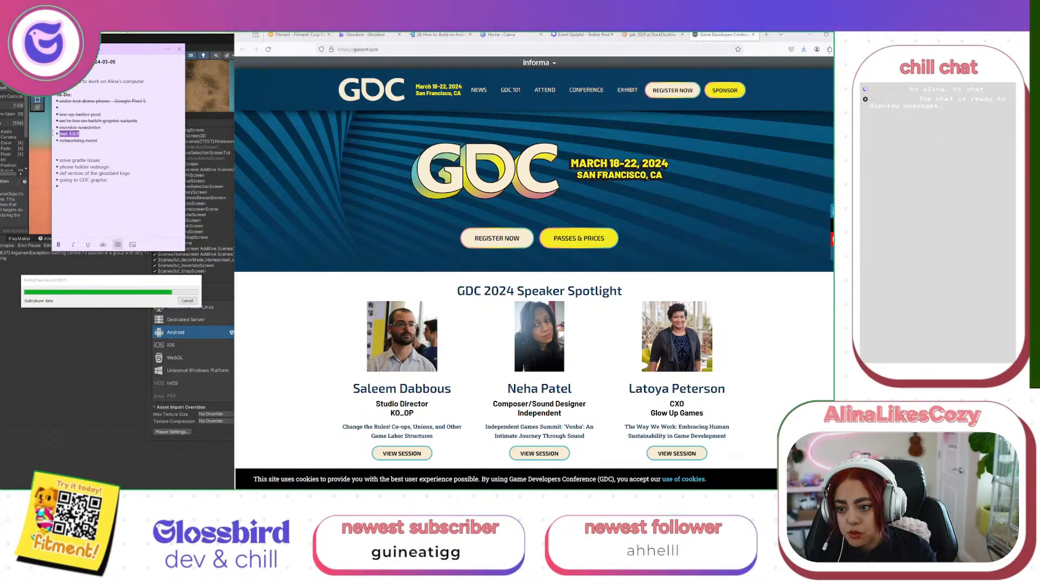
{"action": "type", "text": "test 4.0.0"}
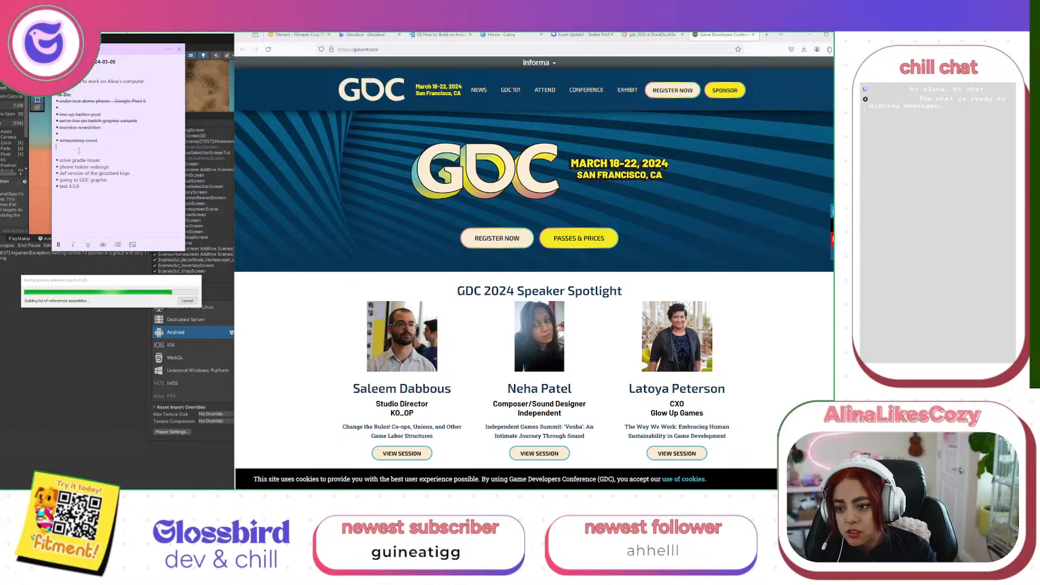
Delete the empty bullets left among the struck-through items of the to-do list
{"action": "key", "text": "BackSpace"}
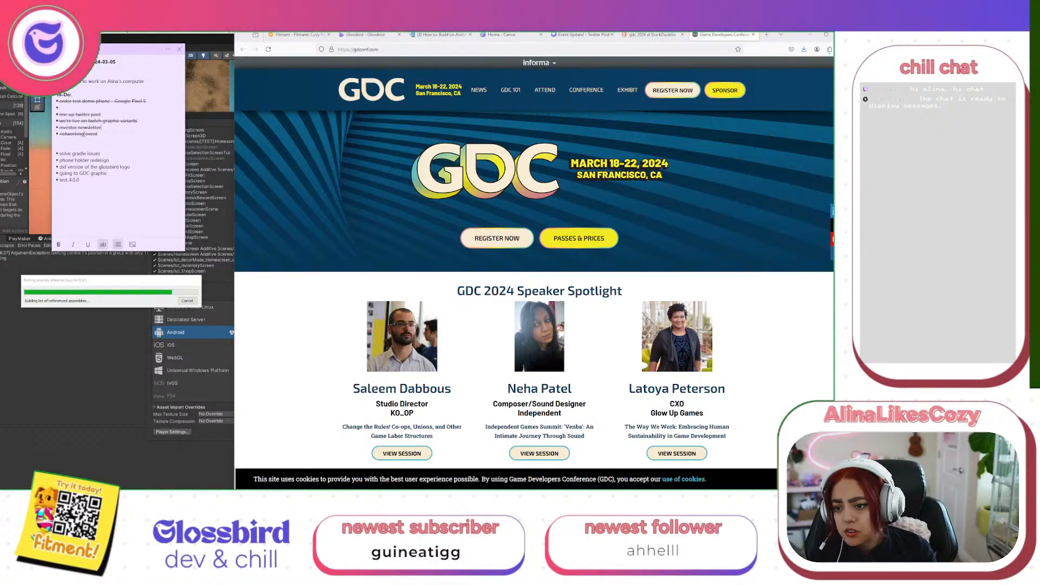
{"action": "left_click", "coordinate": [83, 108]}
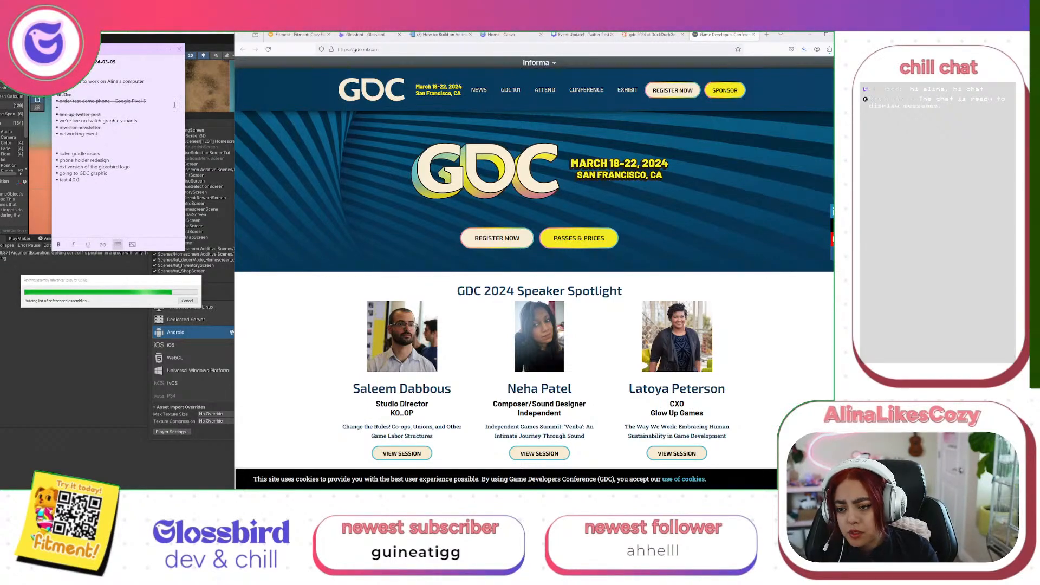
{"action": "key", "text": "BackSpace"}
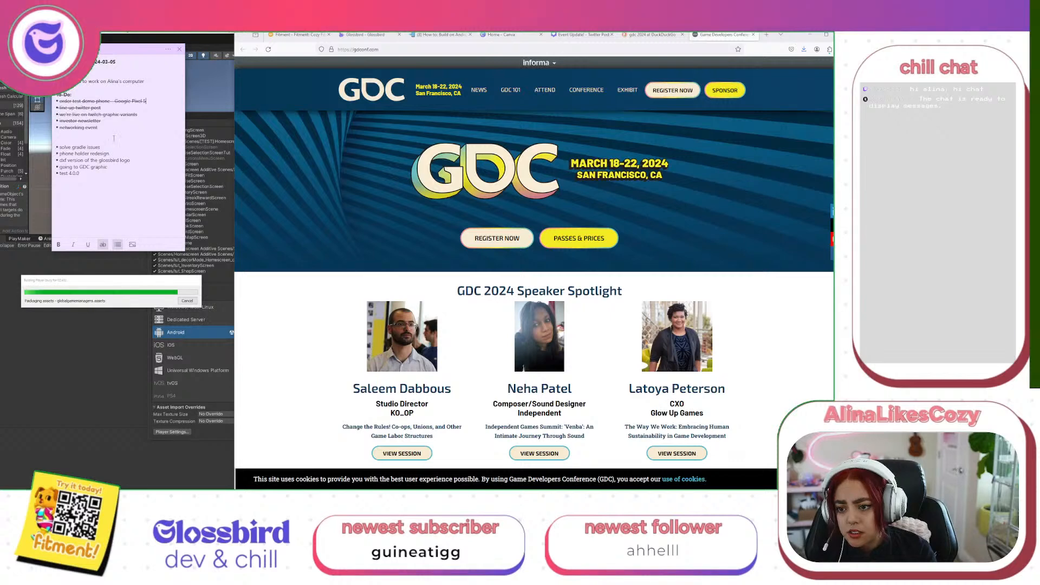
{"action": "left_click", "coordinate": [136, 139]}
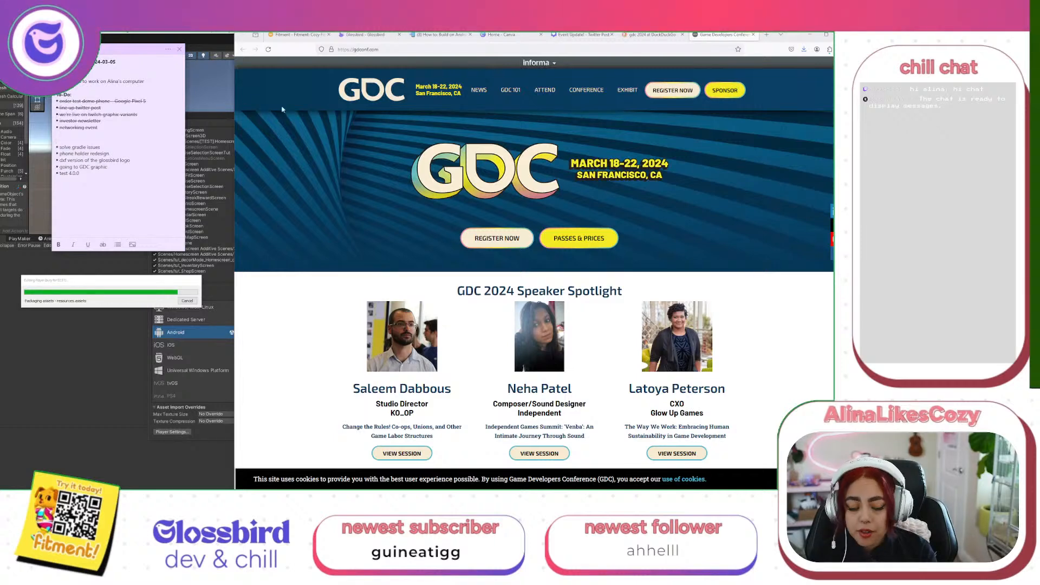
Return to the Event Update design in Canva and delete the DICE logo from page 7
{"action": "mouse_move", "coordinate": [627, 90]}
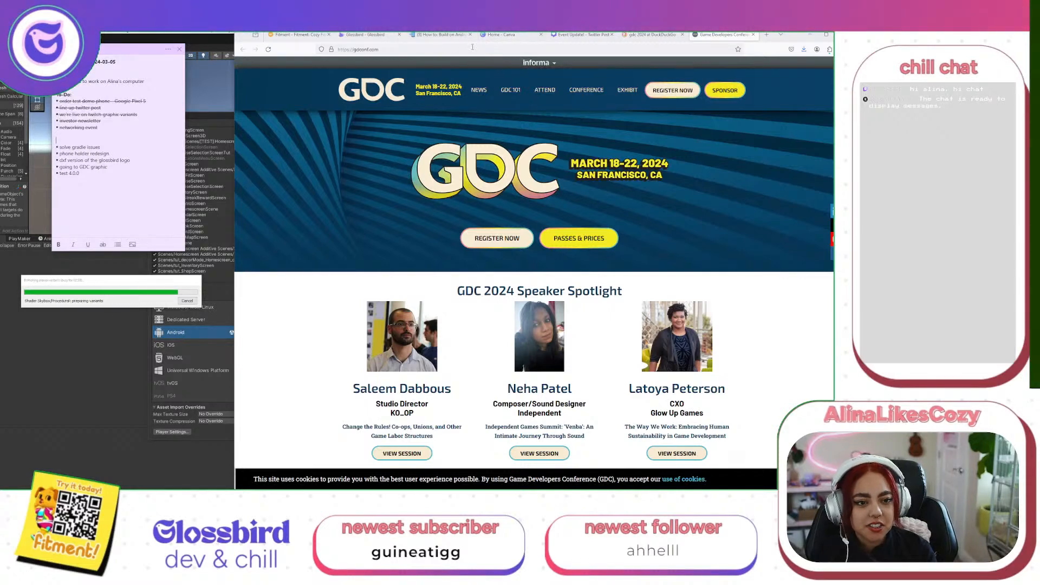
{"action": "left_click", "coordinate": [579, 34]}
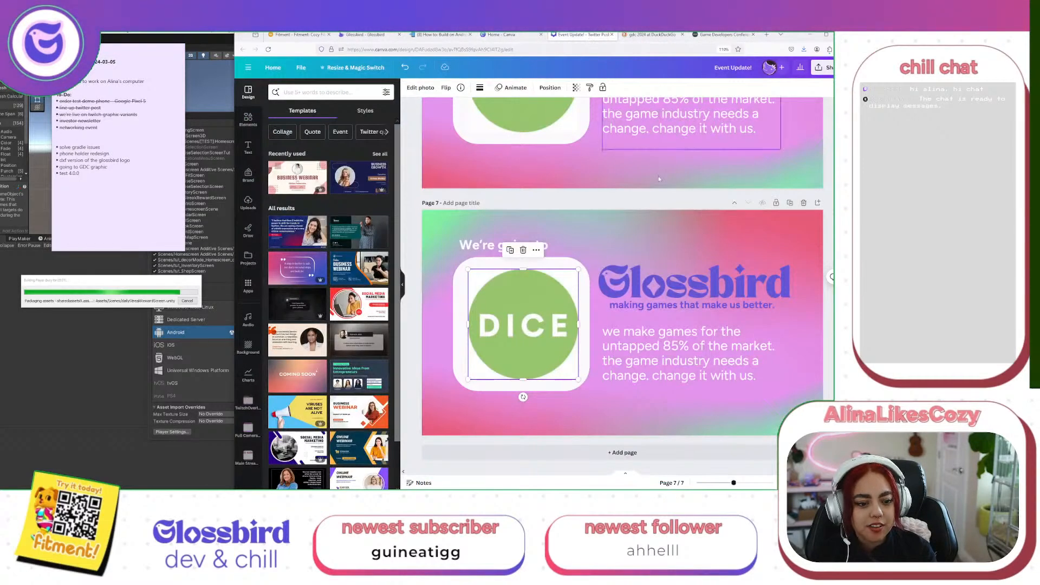
{"action": "key", "text": "Delete"}
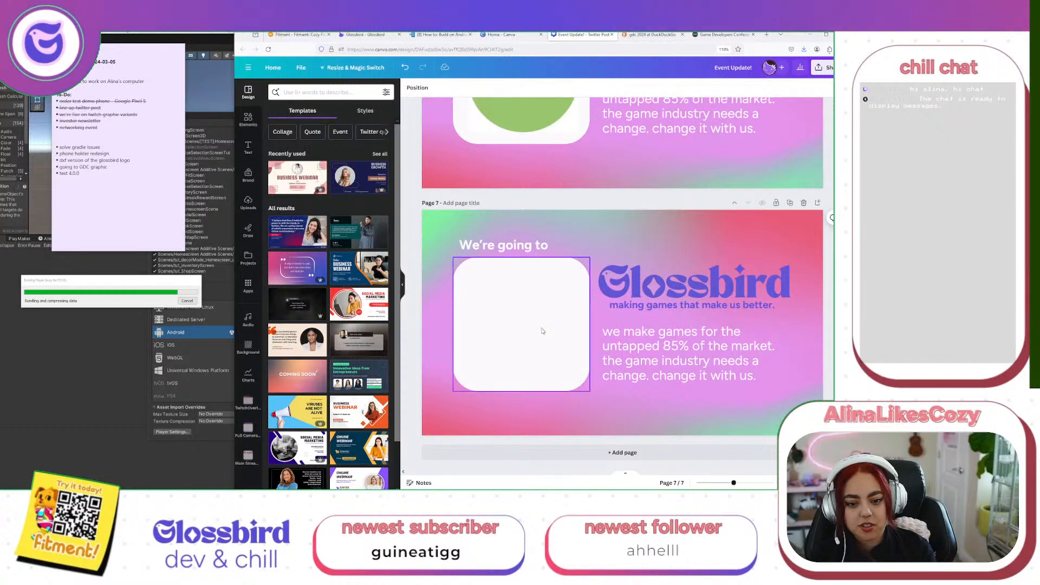
Upload the saved GDC24 logo PNG from the Downloads folder to the design's image uploads
{"action": "left_click", "coordinate": [247, 204]}
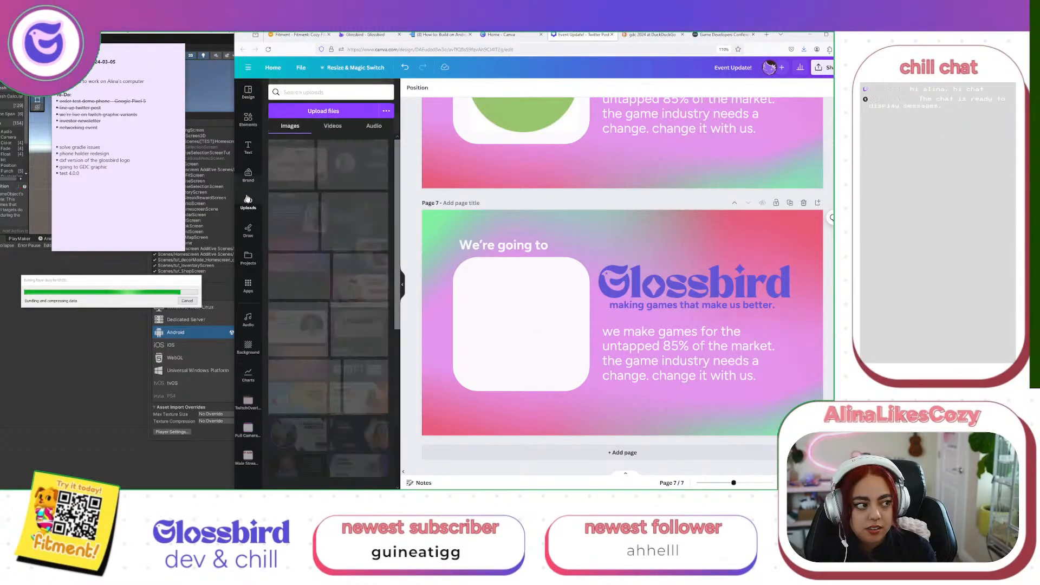
{"action": "left_click", "coordinate": [319, 111]}
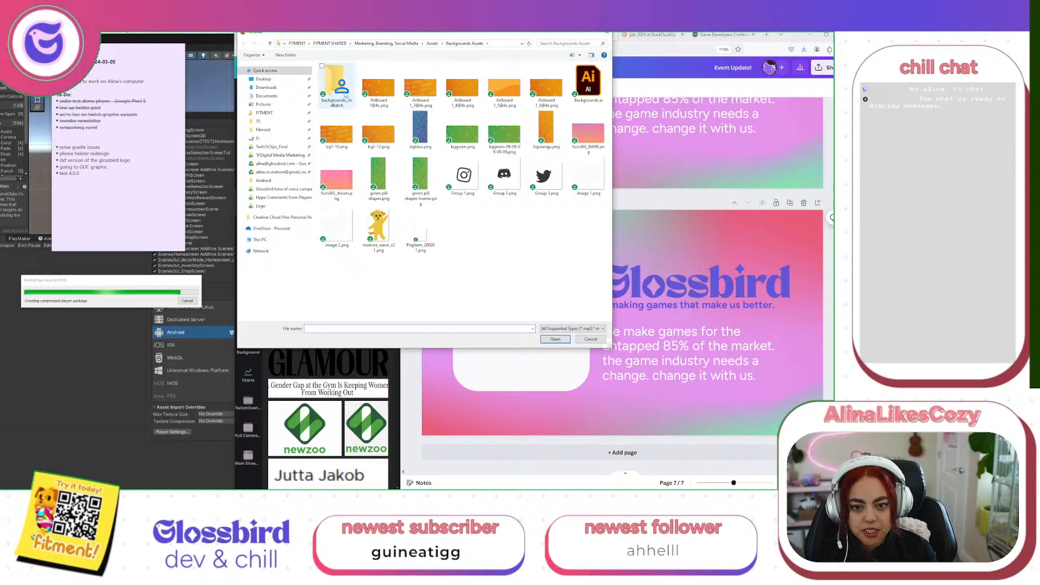
{"action": "left_click", "coordinate": [266, 87]}
{"action": "left_click", "coordinate": [336, 98]}
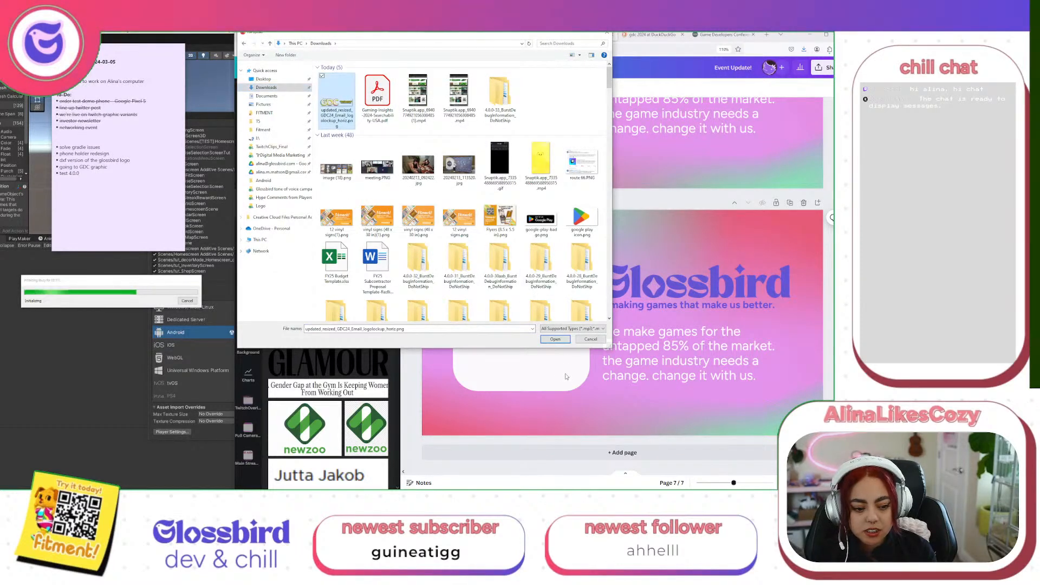
{"action": "left_click", "coordinate": [555, 339]}
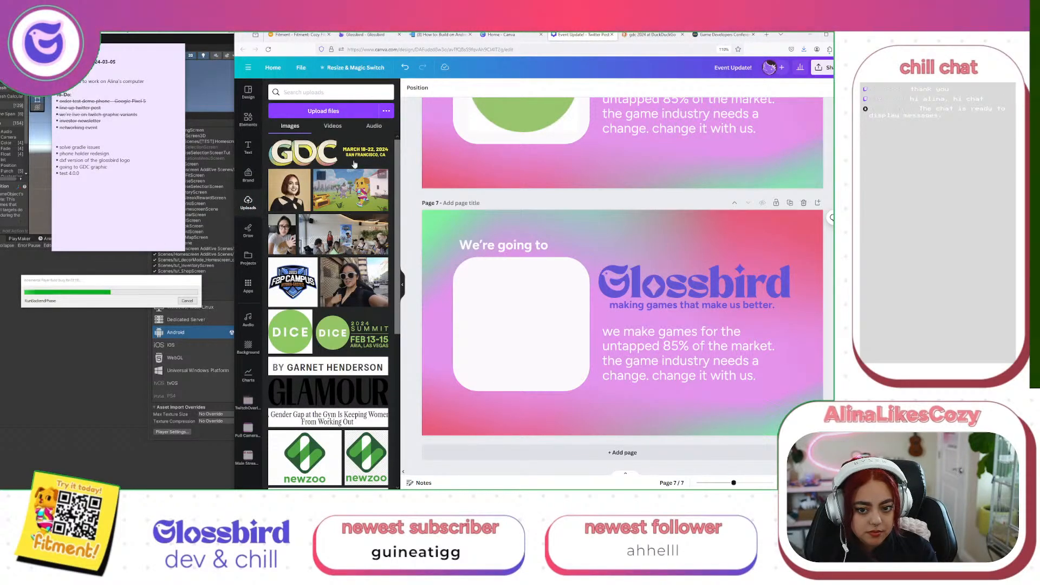
Place two copies of the GDC logo on page 7, one along the bottom edge and one over the white square's upper part
{"action": "left_click_drag", "start_coordinate": [303, 153], "coordinate": [516, 401]}
{"action": "key", "text": "ctrl+v"}
{"action": "left_click", "coordinate": [528, 313]}
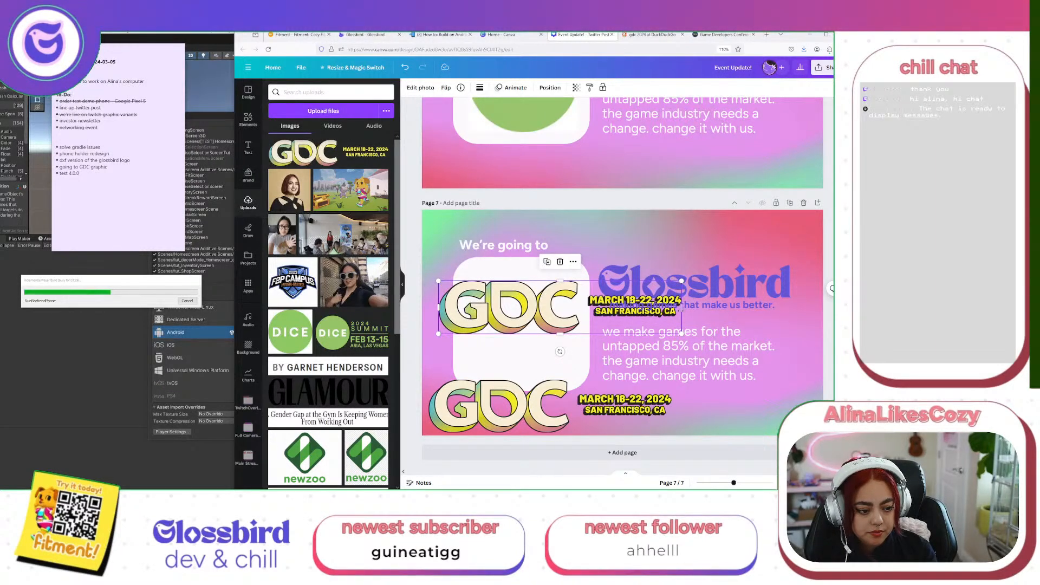
{"action": "left_click_drag", "start_coordinate": [561, 300], "coordinate": [519, 290]}
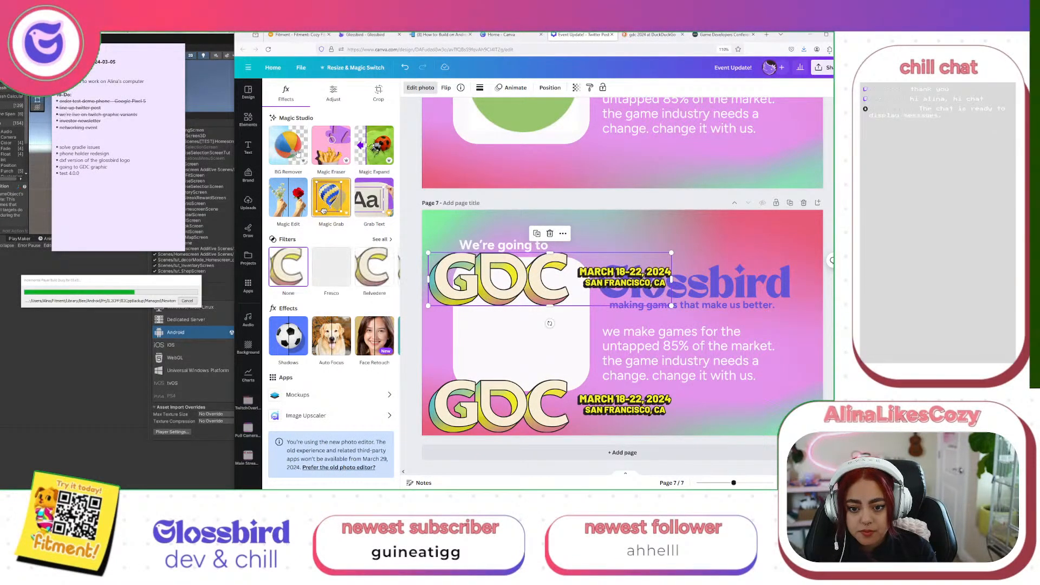
Crop the upper GDC logo copy to just the GDC lettering and move it over the white square on page 7
{"action": "double_click", "coordinate": [530, 253]}
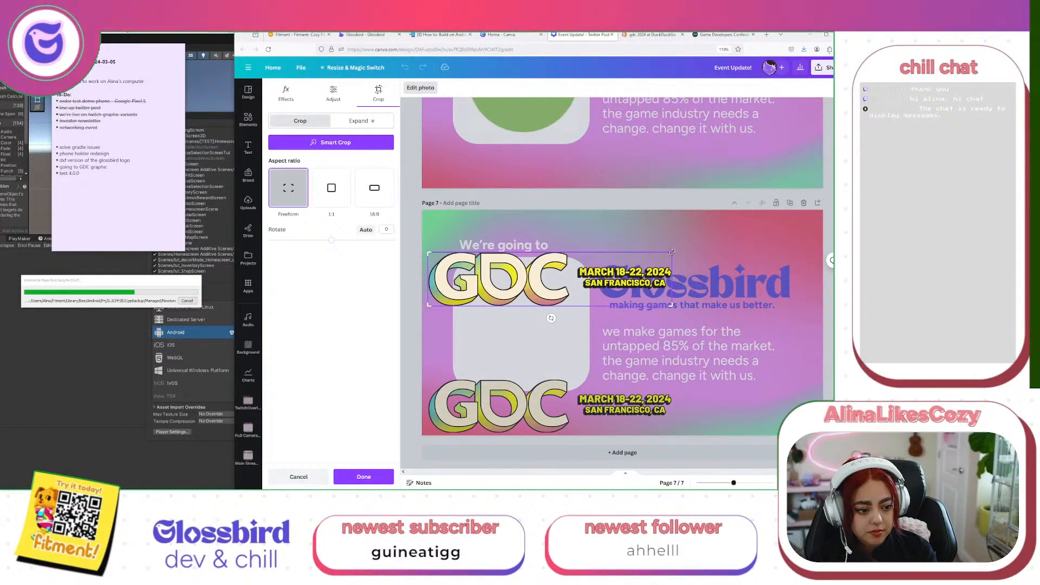
{"action": "left_click_drag", "start_coordinate": [672, 253], "coordinate": [573, 252]}
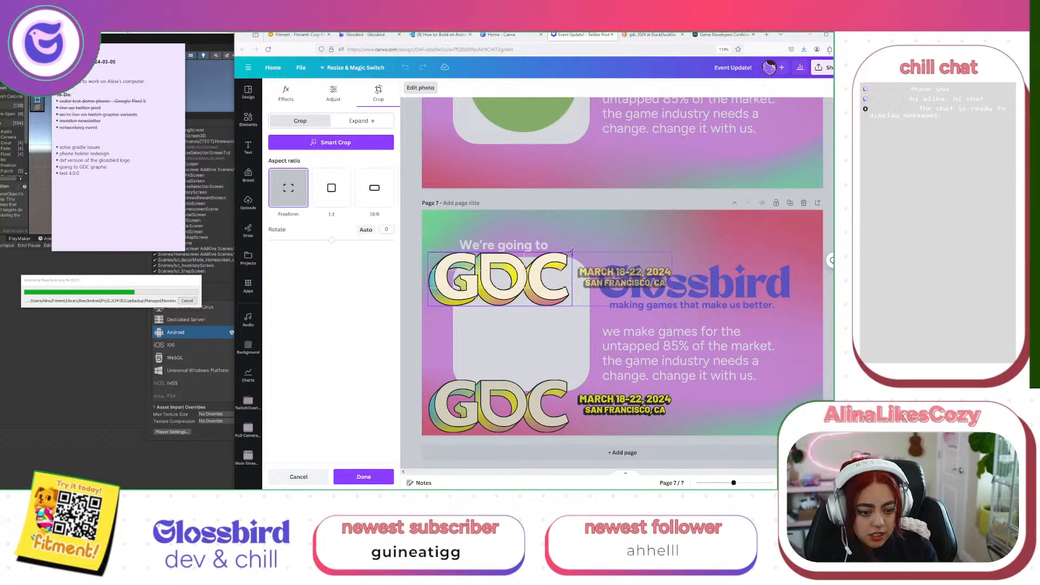
{"action": "key", "text": "Return"}
{"action": "mouse_move", "coordinate": [514, 277]}
{"action": "left_mouse_down"}
{"action": "mouse_move", "coordinate": [538, 310]}
{"action": "mouse_move", "coordinate": [524, 294]}
{"action": "left_mouse_up"}
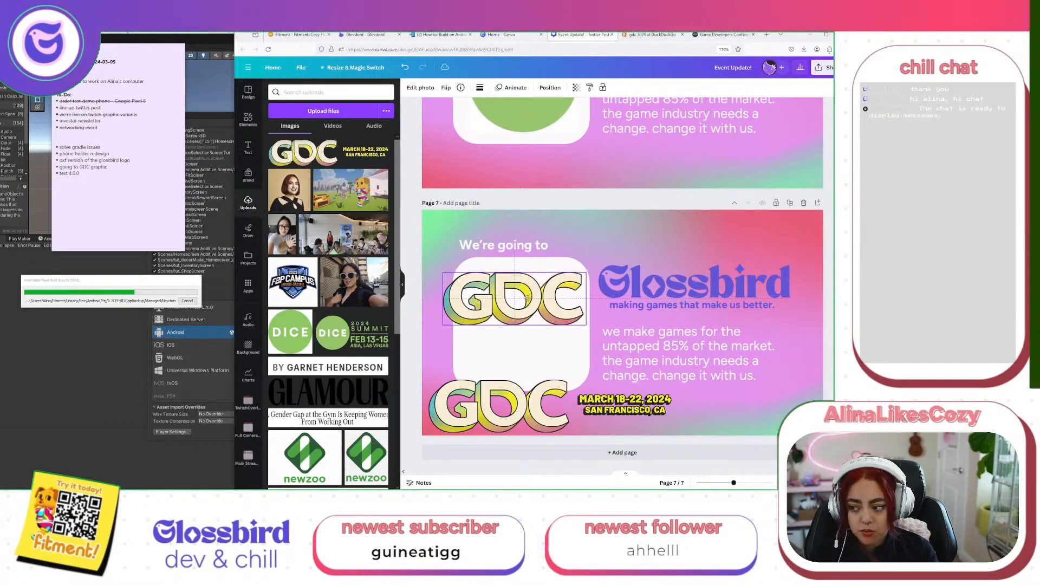
Try deleting the white square behind the GDC lettering and undo the deletion
{"action": "left_click", "coordinate": [544, 352]}
{"action": "key", "text": "Delete"}
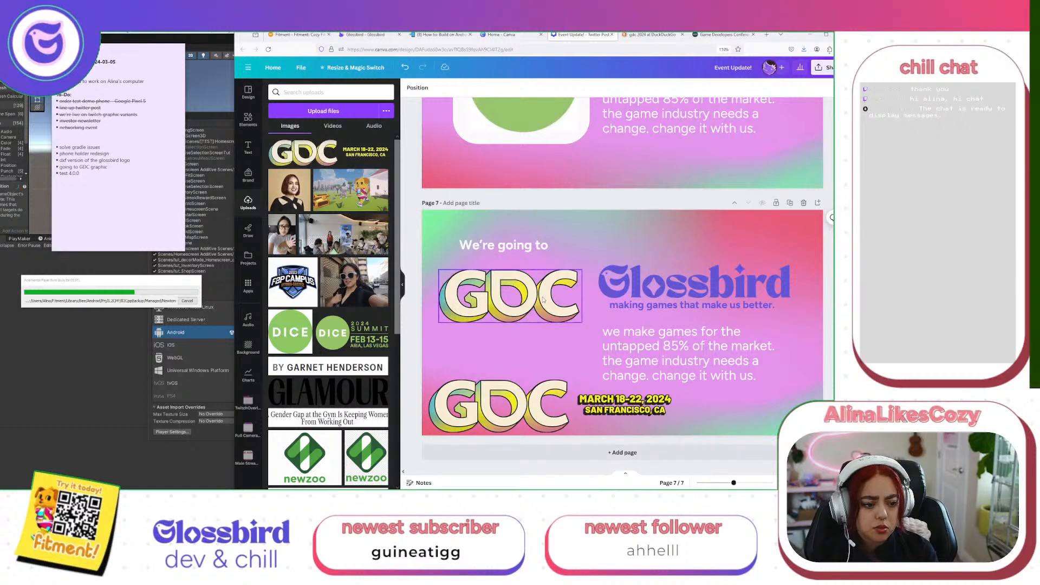
{"action": "key", "text": "ctrl+z"}
{"action": "key", "text": "ctrl+z"}
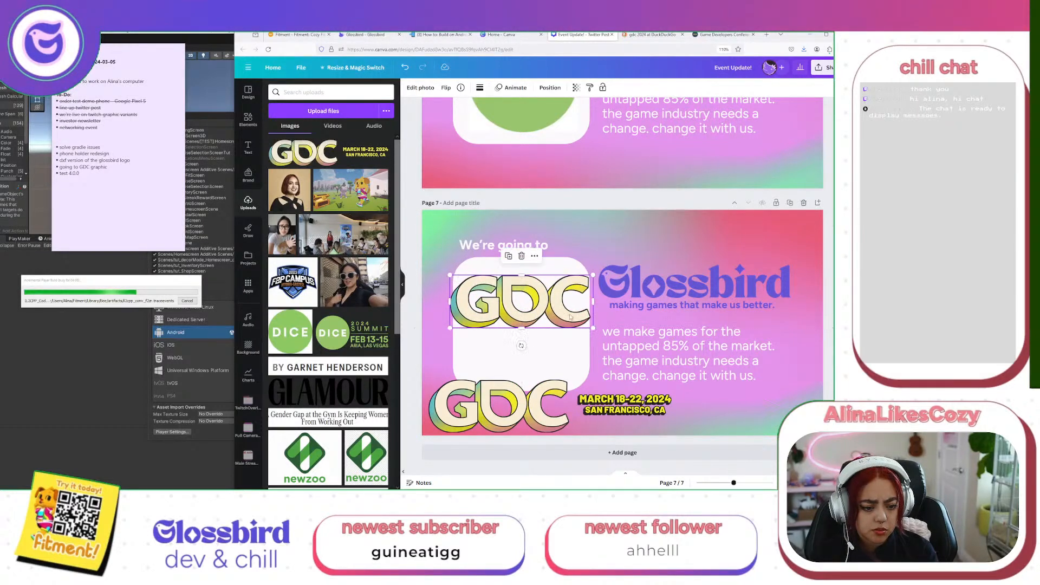
Shrink the GDC lettering to fit the white square's width and crop the bottom logo copy to its date and location text
{"action": "left_click_drag", "start_coordinate": [580, 319], "coordinate": [551, 286]}
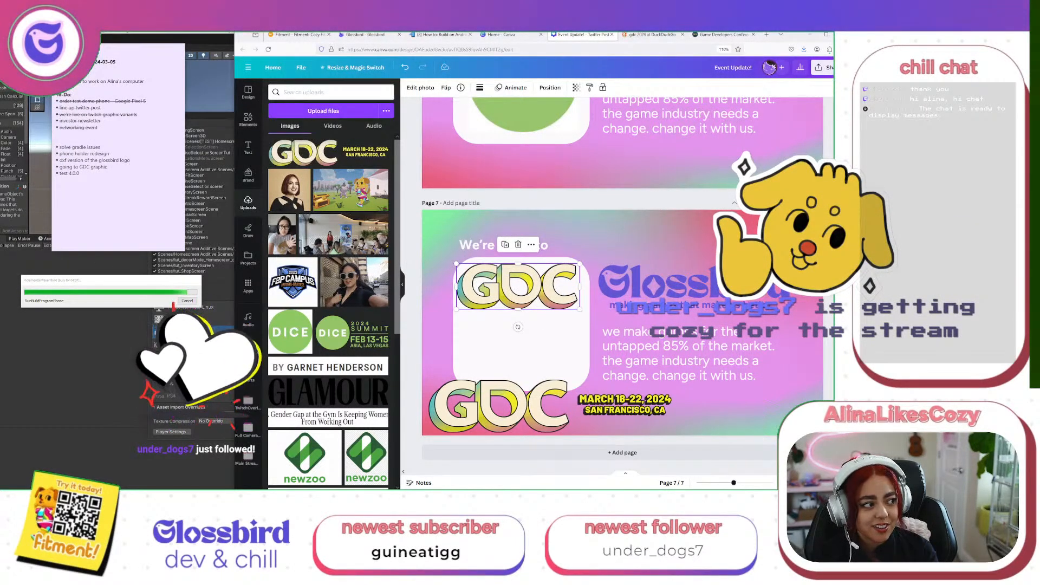
{"action": "left_click", "coordinate": [536, 347]}
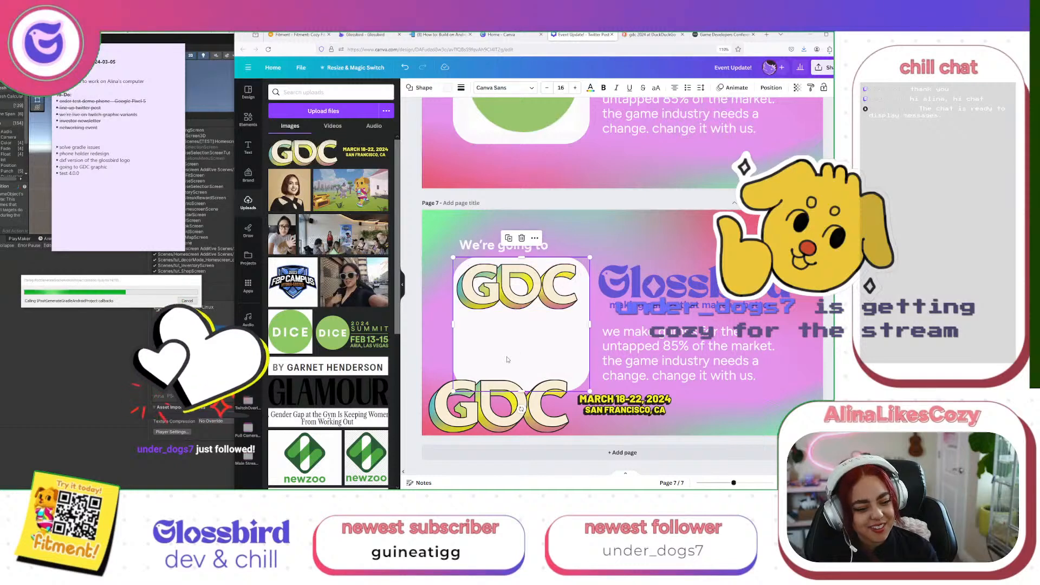
{"action": "left_click", "coordinate": [551, 423]}
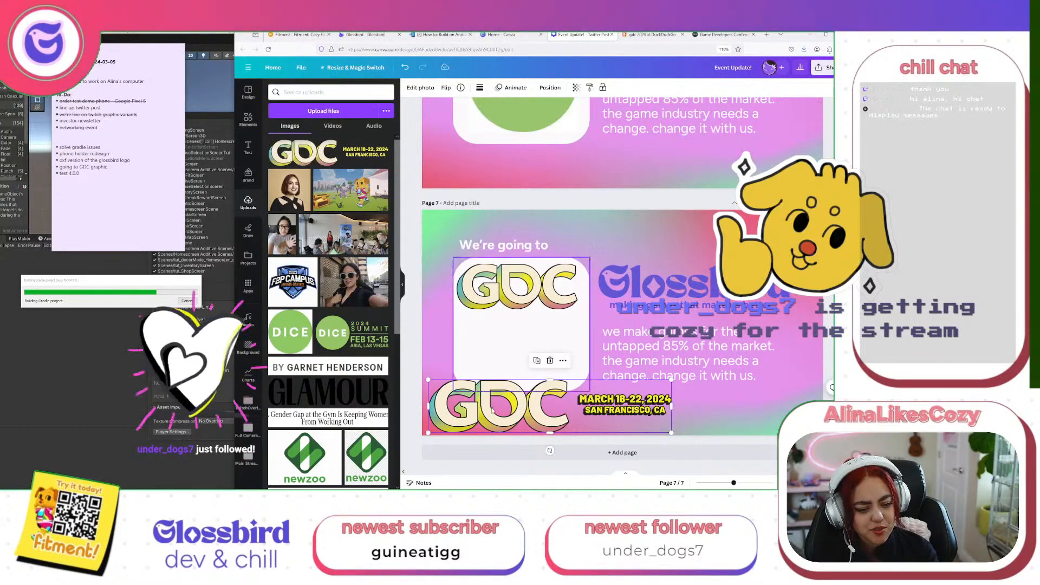
{"action": "left_click", "coordinate": [421, 87]}
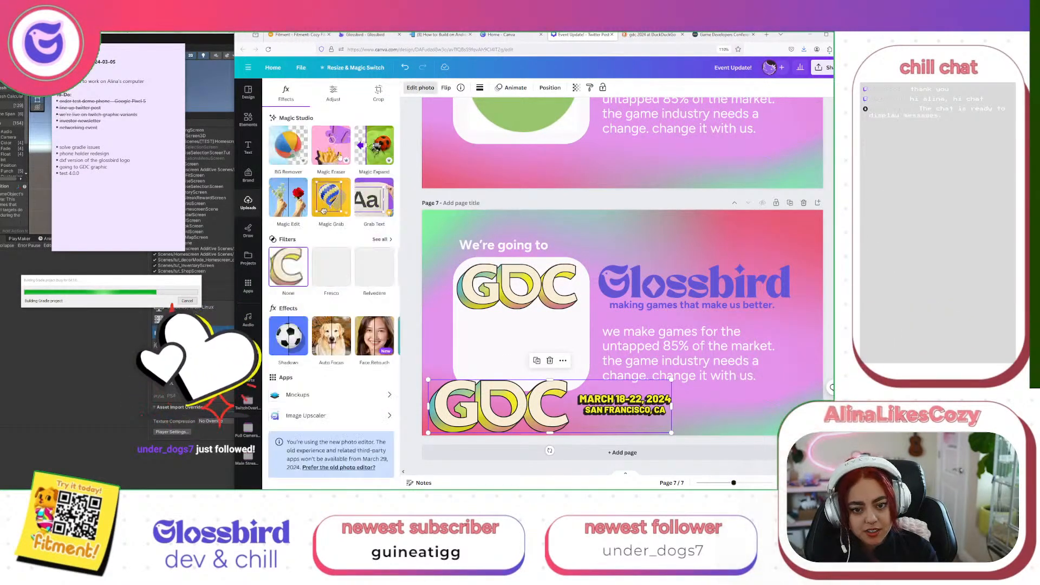
{"action": "left_click", "coordinate": [378, 91]}
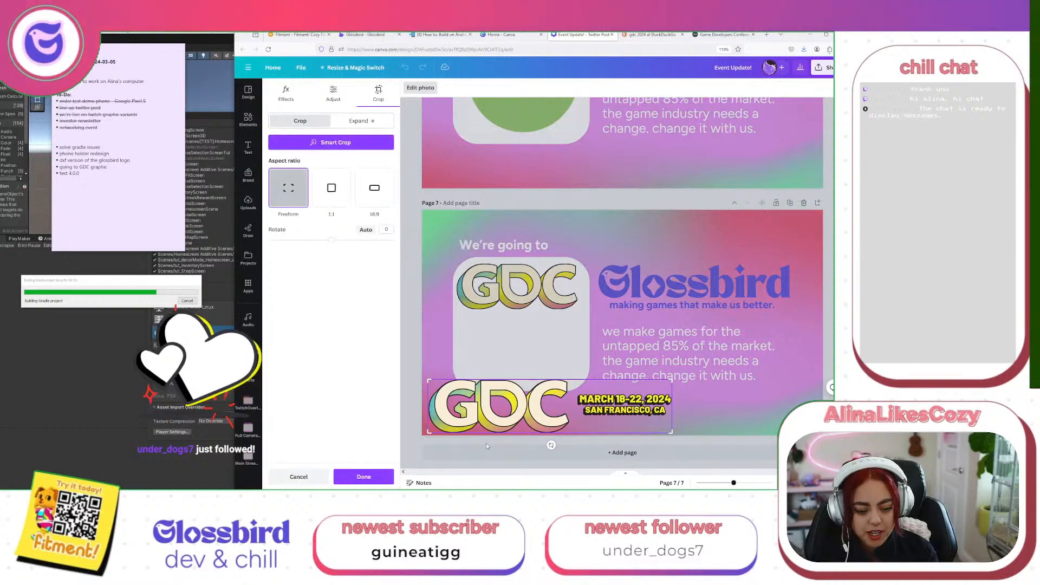
{"action": "left_click_drag", "start_coordinate": [438, 392], "coordinate": [574, 389]}
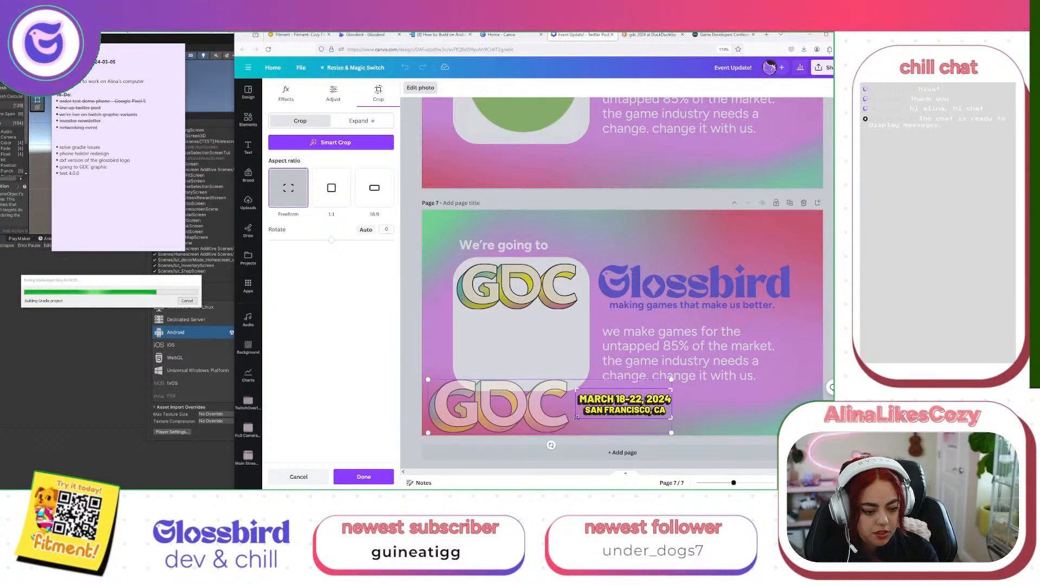
{"action": "key", "text": "Return"}
Remove the white square and stack the GDC lettering directly above the cropped date and location text
{"action": "left_click_drag", "start_coordinate": [647, 411], "coordinate": [552, 374]}
{"action": "left_click", "coordinate": [556, 379]}
{"action": "left_click_drag", "start_coordinate": [512, 295], "coordinate": [507, 322]}
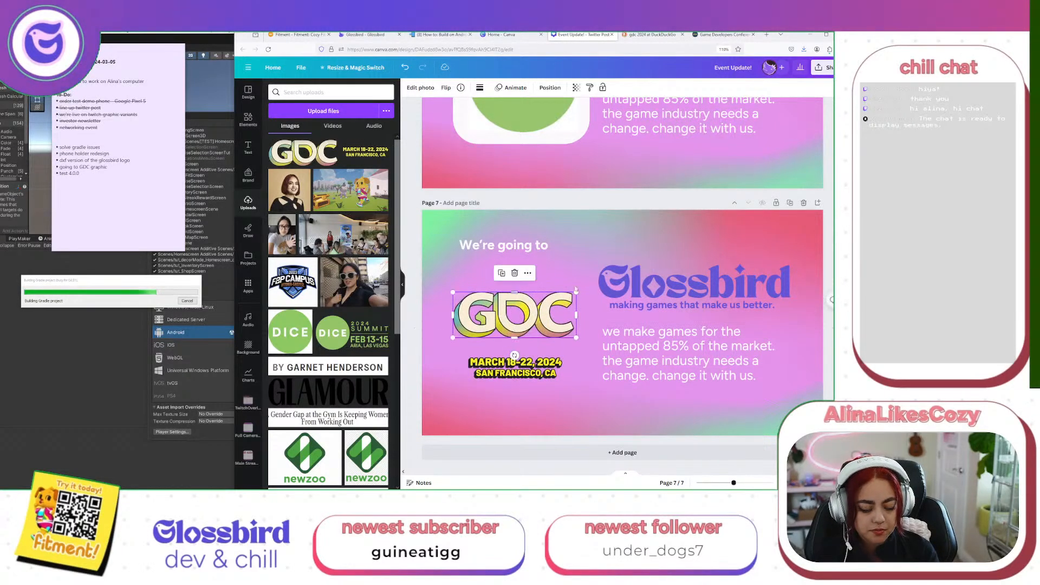
Delete the "we make games for the untapped 85% of the market" paragraph below the Glossbird logo
{"action": "left_click", "coordinate": [658, 352]}
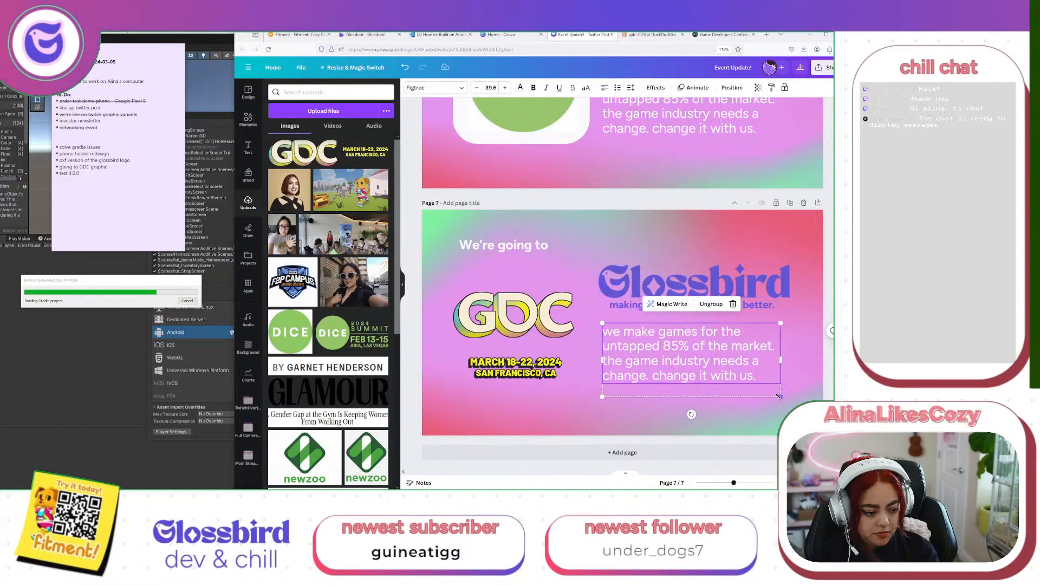
{"action": "key", "text": "Delete"}
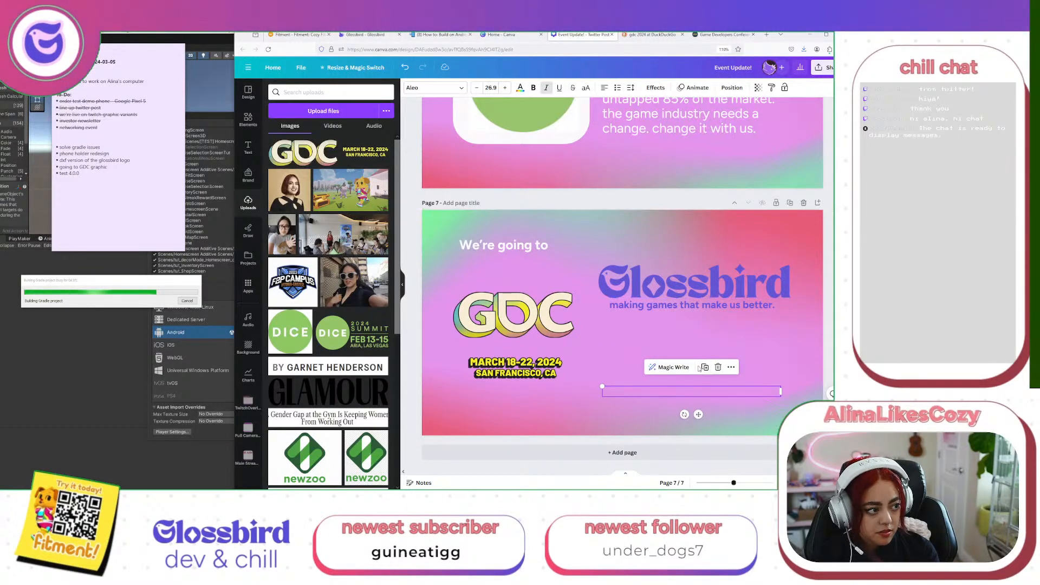